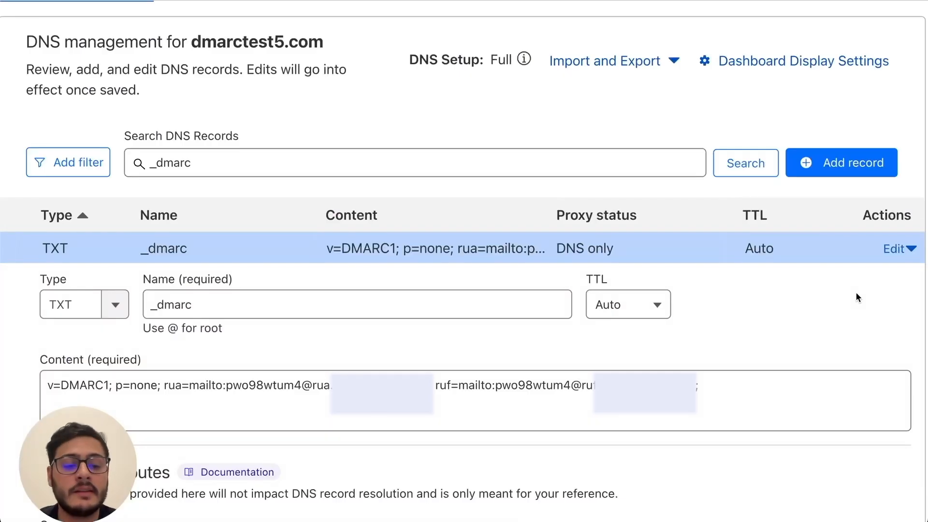
- Delete the existing _dmarc TXT record from the DNS records of dmarctest5.com
left_click(75, 383)
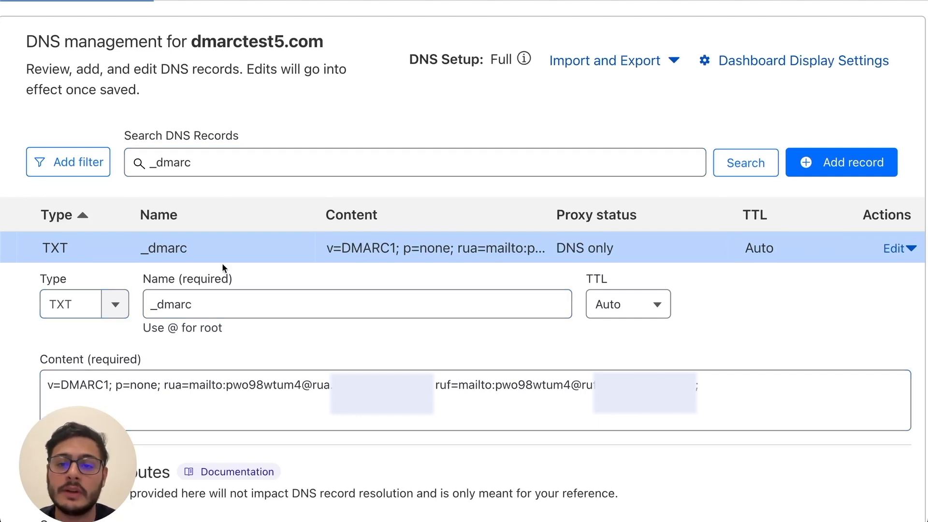
left_click(339, 316)
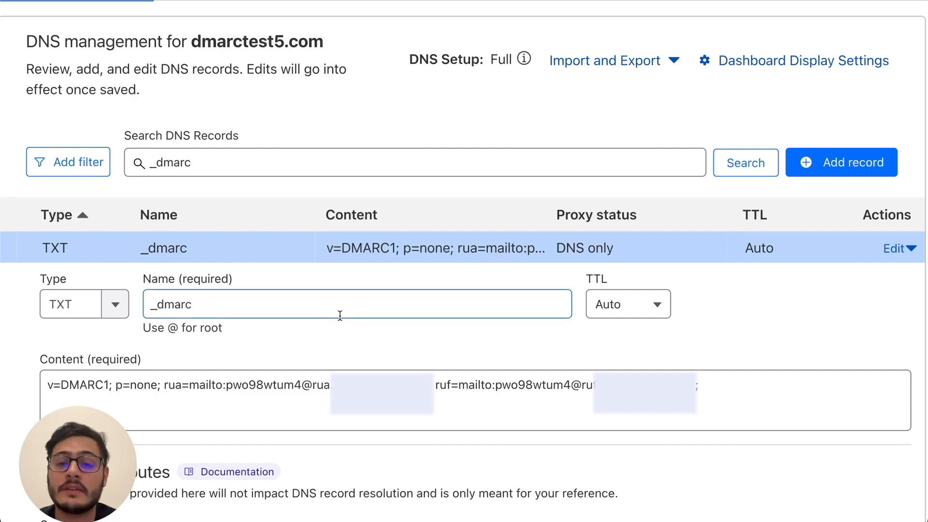
scroll(715, 306, "down", 5)
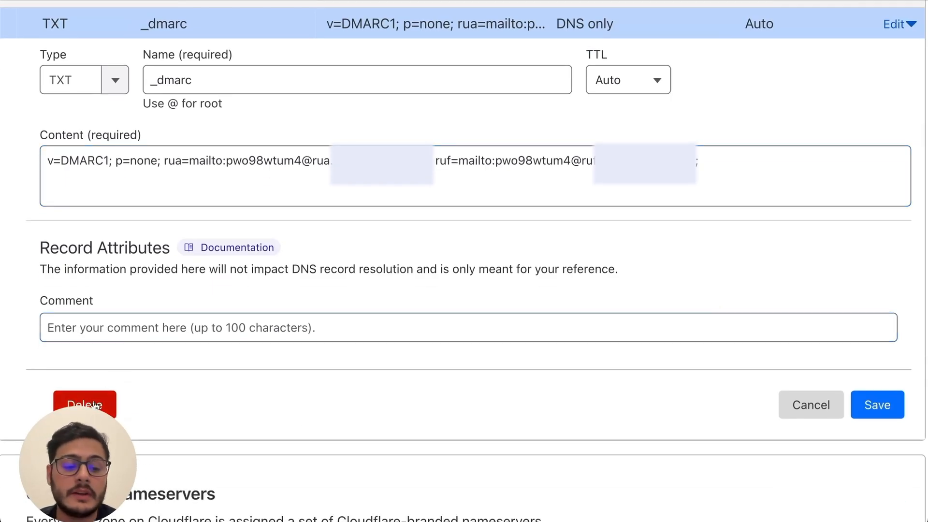
left_click(95, 405)
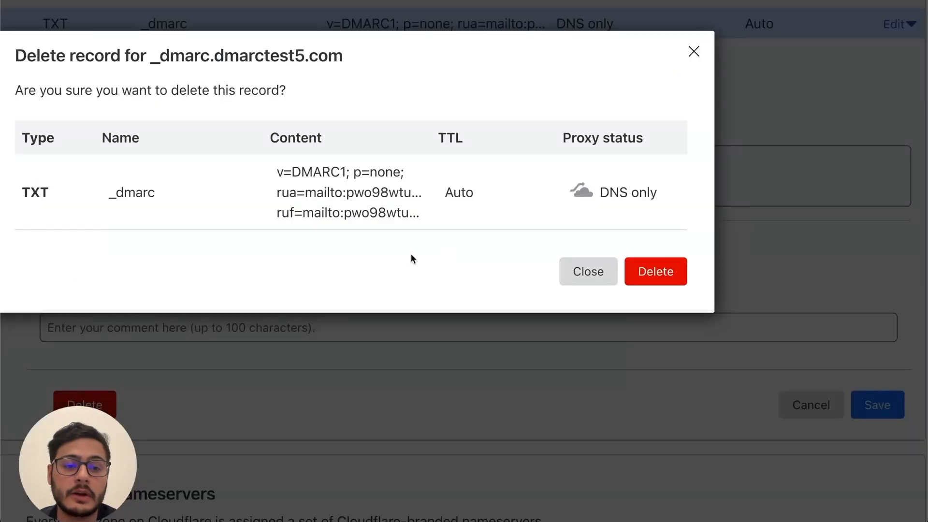
left_click(676, 268)
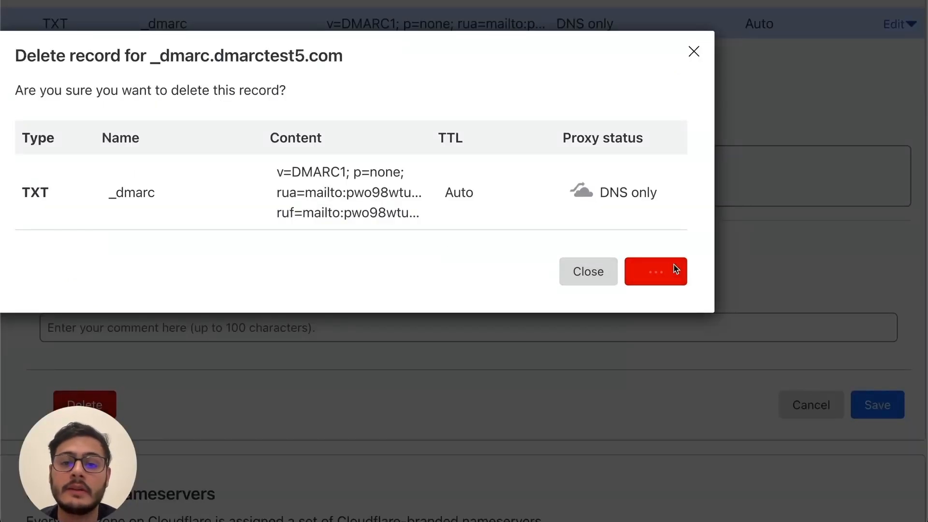
- Start a new DNS record of type CNAME with the name _dmarc
scroll(623, 276, "up", 3)
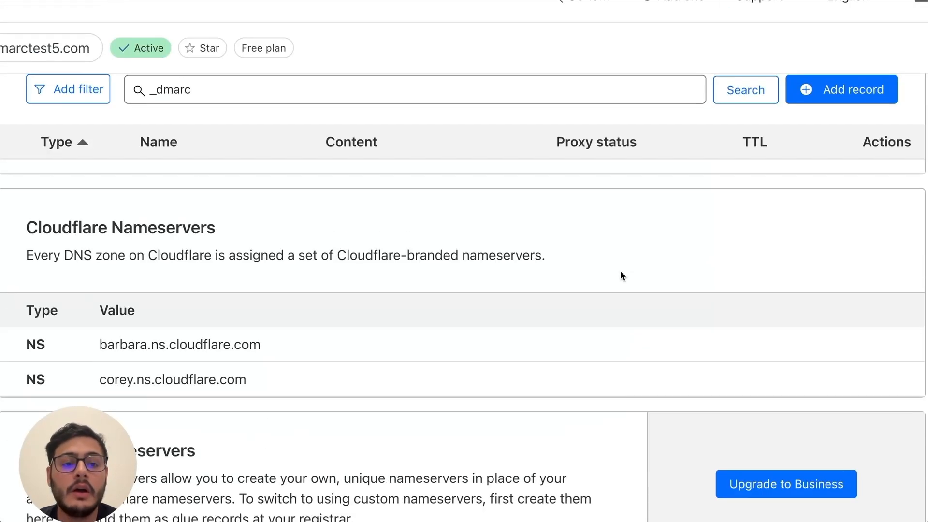
left_click(827, 108)
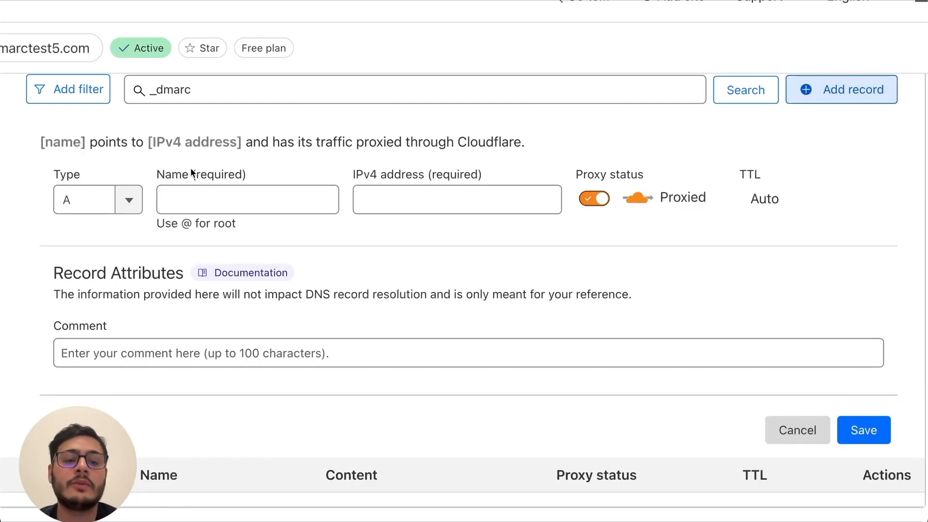
left_click(134, 199)
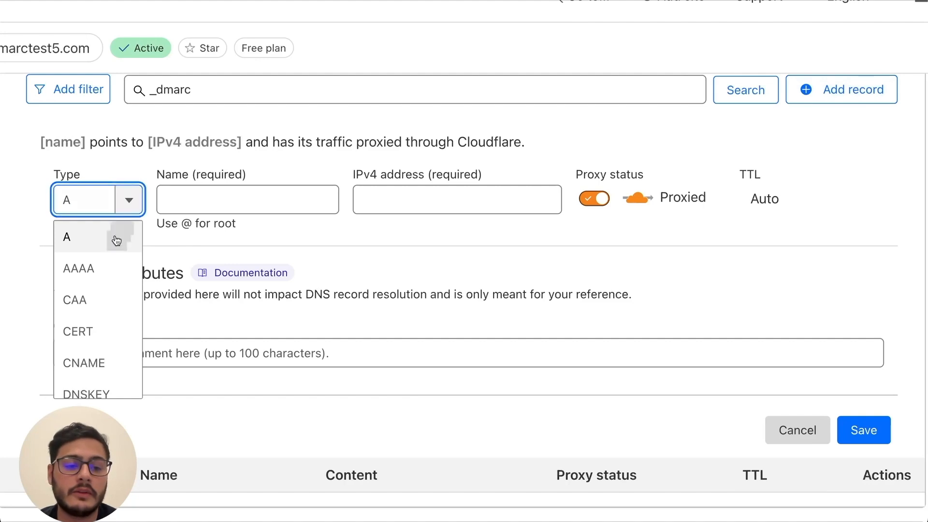
scroll(72, 343, "down", 2)
left_click(95, 320)
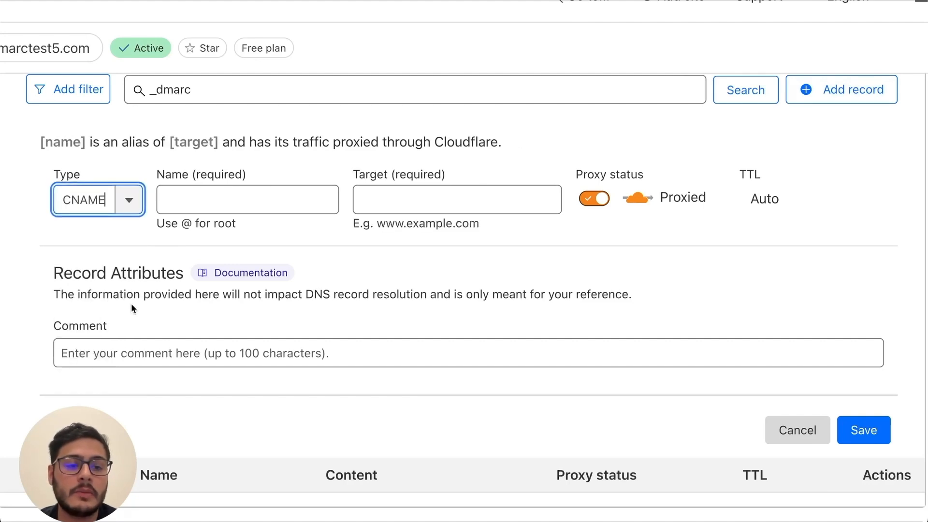
left_click(232, 201)
type("_dmarc")
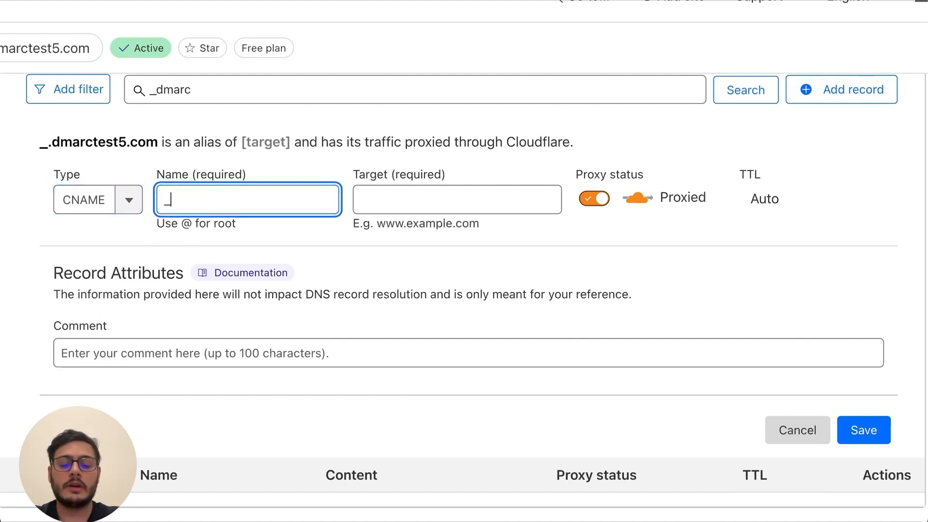
- Fill the CNAME target with the value copied from PowerDMARC's Hosted DMARC page and save the record as DNS only
left_click(409, 193)
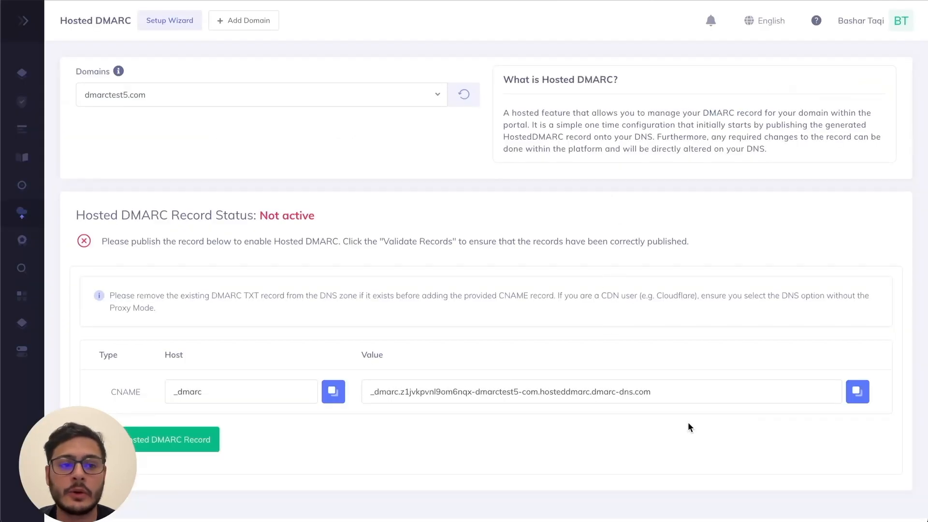
left_click(857, 391)
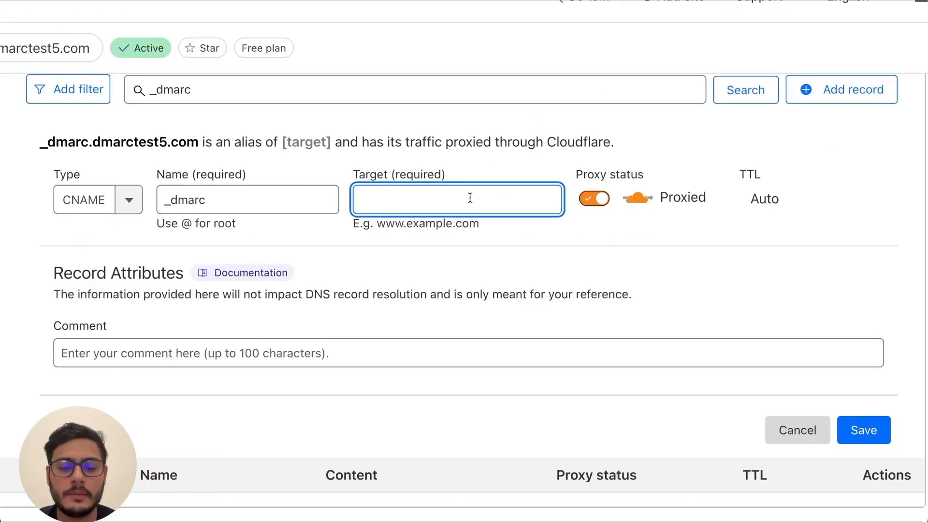
key("ctrl+v")
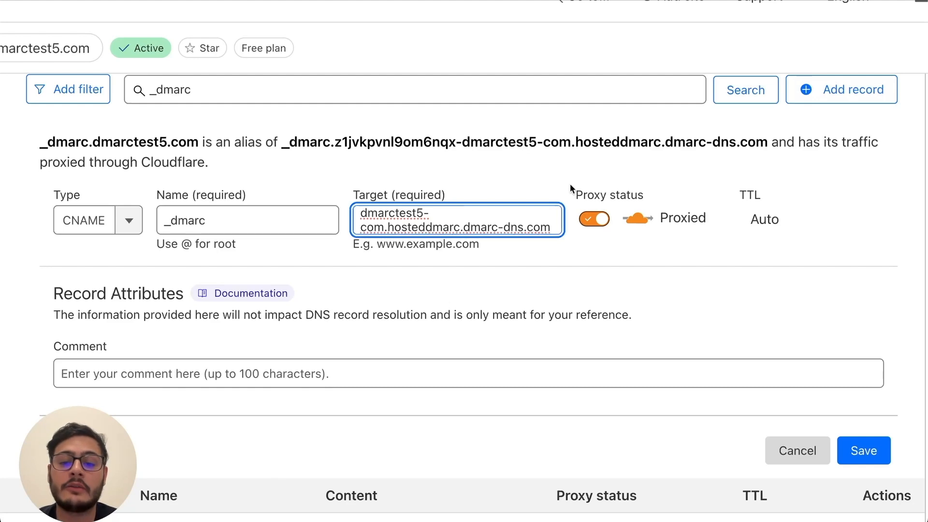
left_click(594, 224)
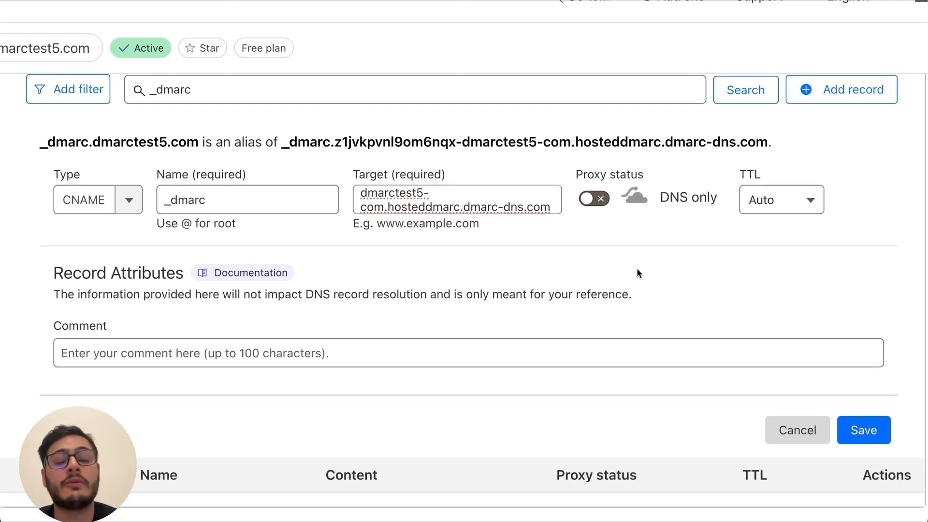
left_click(858, 428)
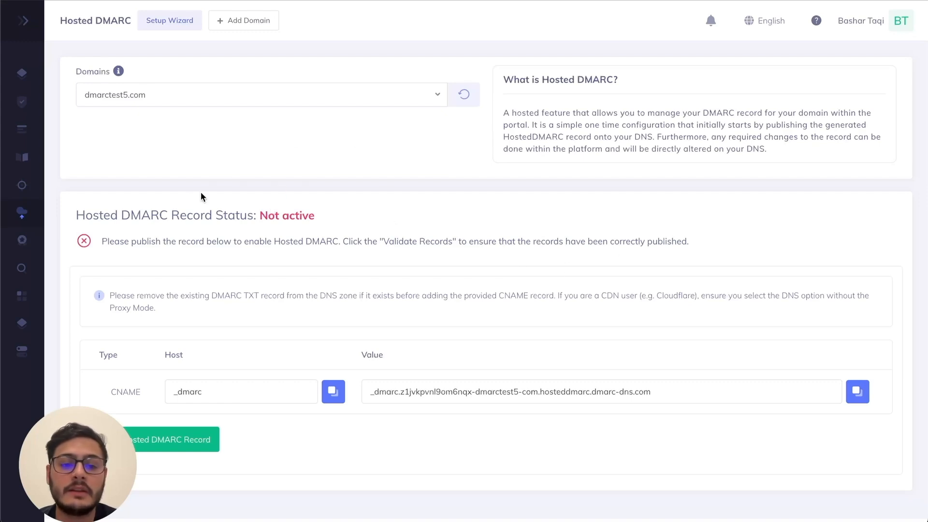
- Switch to PowerDMARC, validate the Hosted DMARC record for dmarctest5.com and check its publication status
scroll(359, 327, "down", 1)
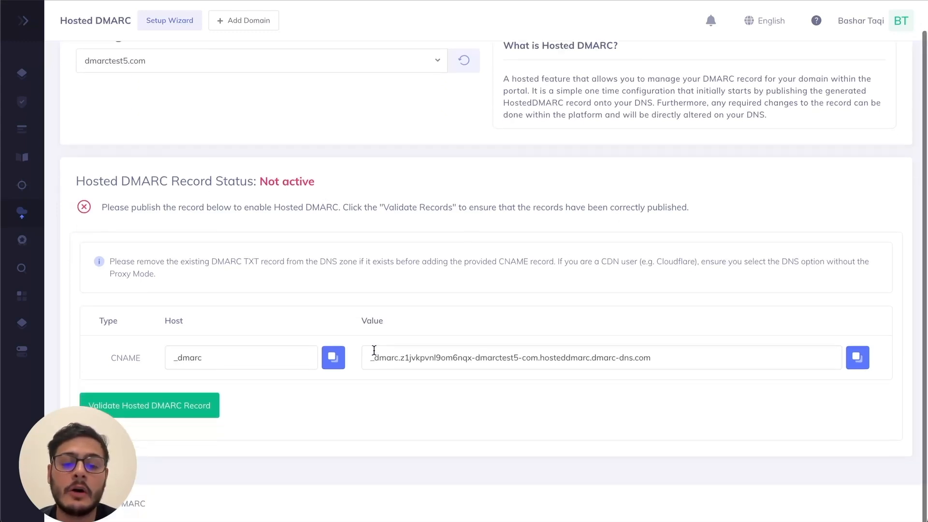
scroll(425, 316, "up", 1)
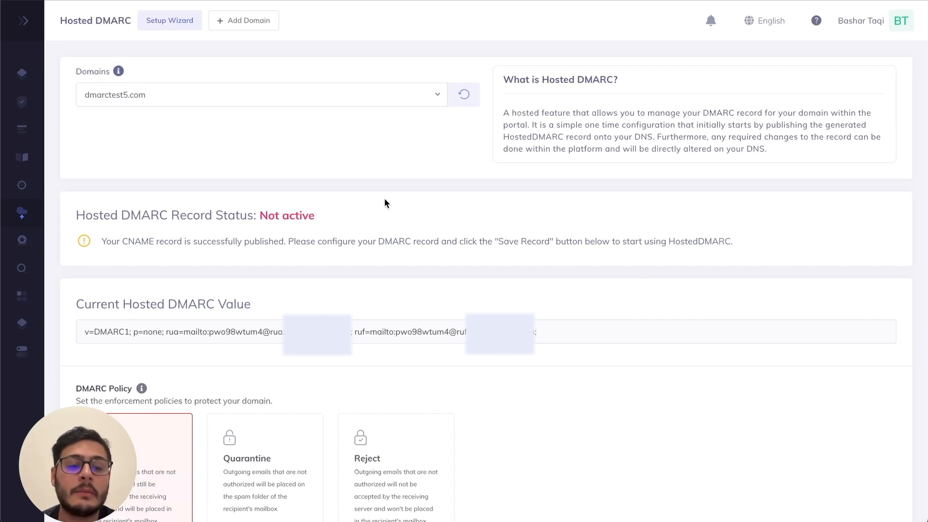
left_click_drag(111, 236, 287, 240)
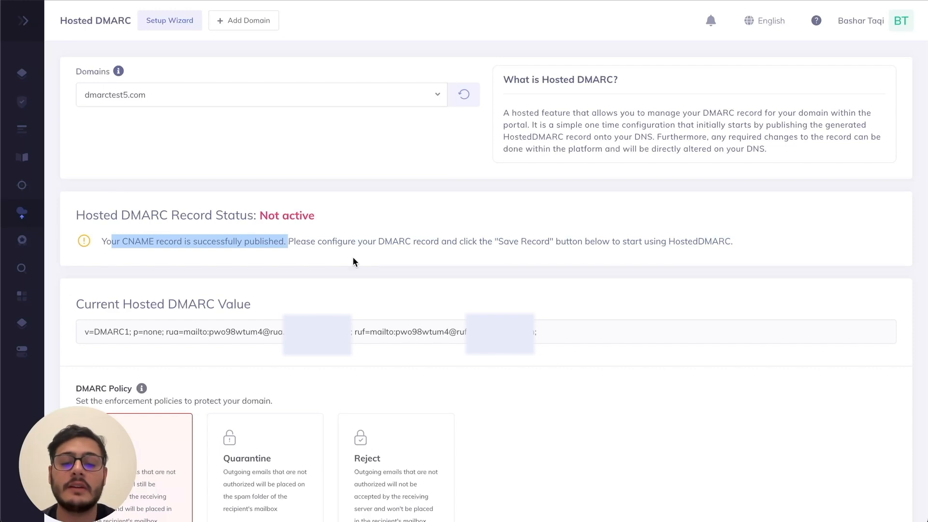
left_click_drag(321, 216, 261, 218)
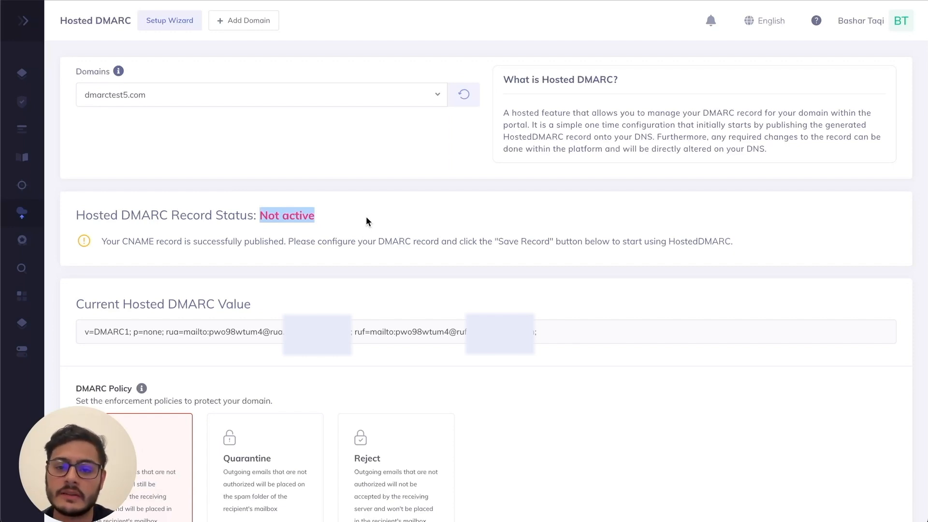
- Review the current hosted DMARC value and the None, Quarantine and Reject policy options
scroll(455, 262, "down", 2)
left_click(516, 318)
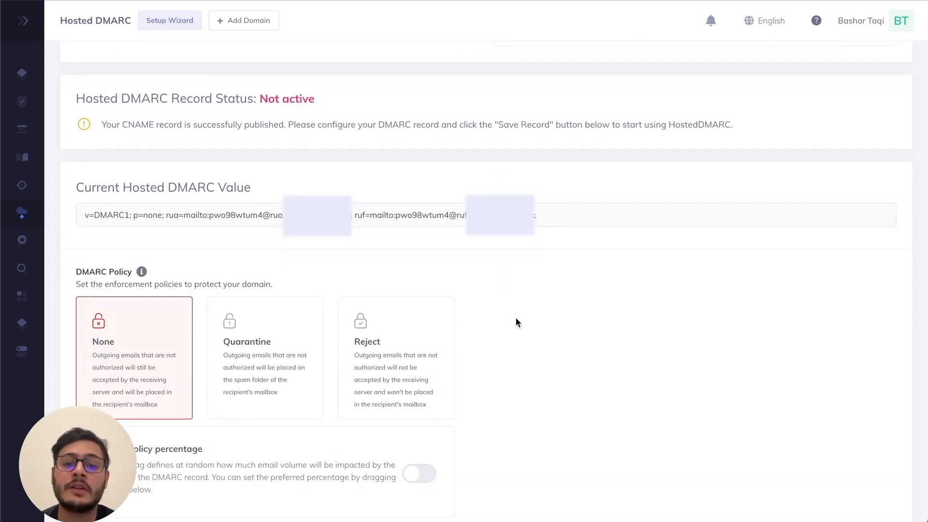
scroll(516, 319, "down", 1)
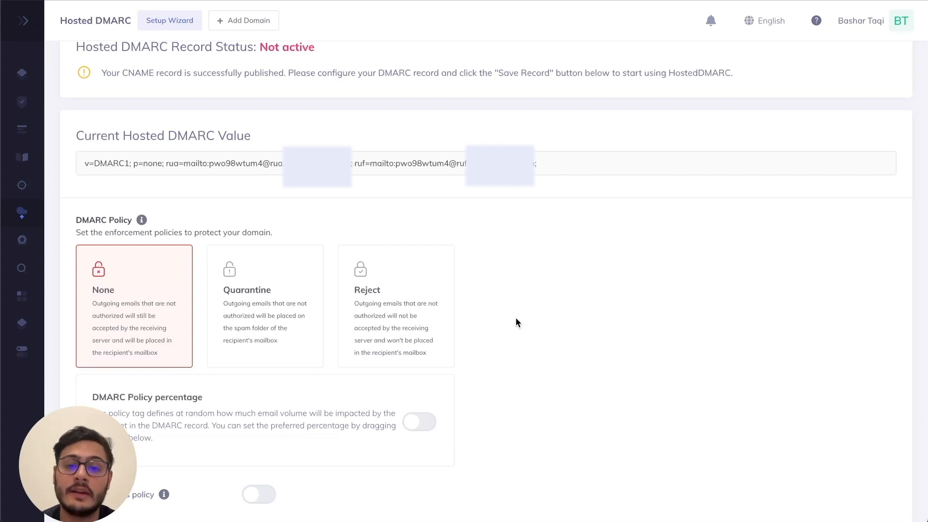
left_click(306, 290)
left_click(387, 310)
left_click(155, 293)
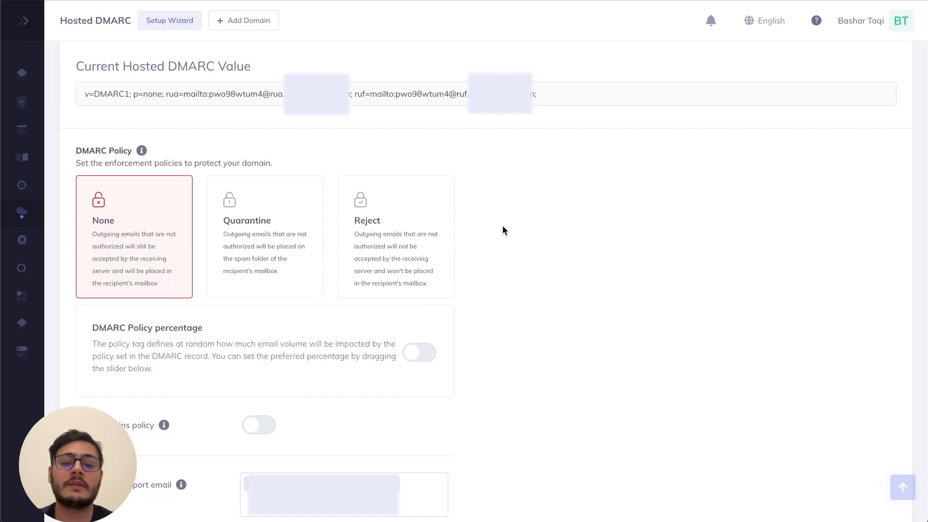
- Set the DMARC policy to Quarantine and enable the policy percentage at 50%
left_click(276, 222)
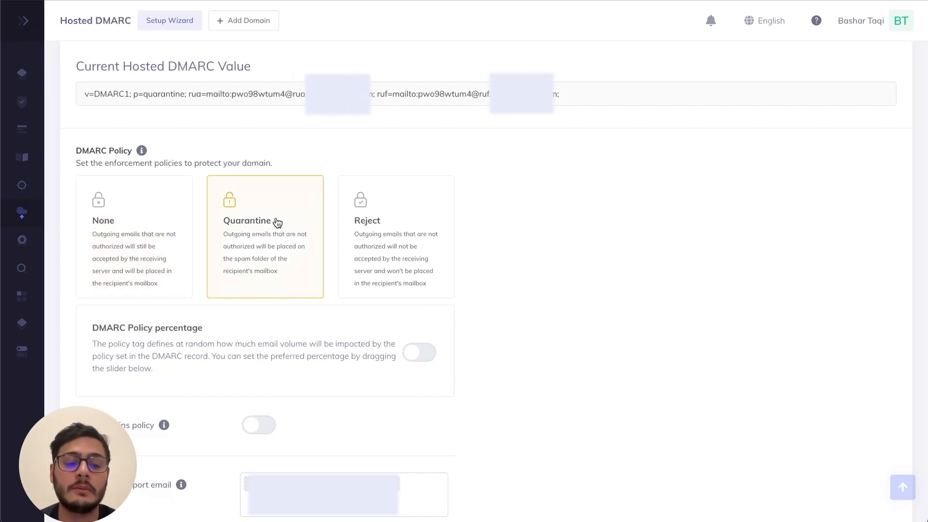
left_click(428, 357)
scroll(482, 358, "down", 1)
left_click_drag(106, 357, 266, 361)
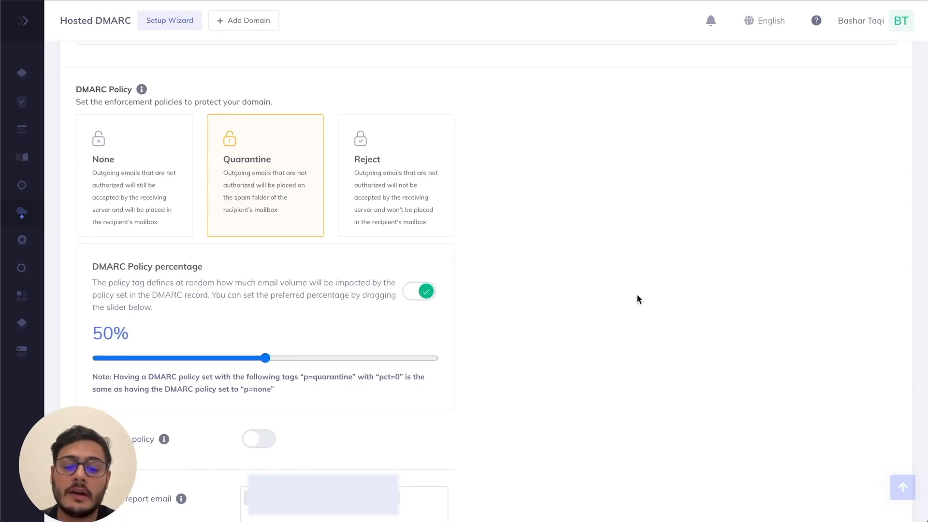
- Enable the subdomains policy and set it to None
scroll(637, 298, "down", 1)
scroll(637, 295, "down", 6)
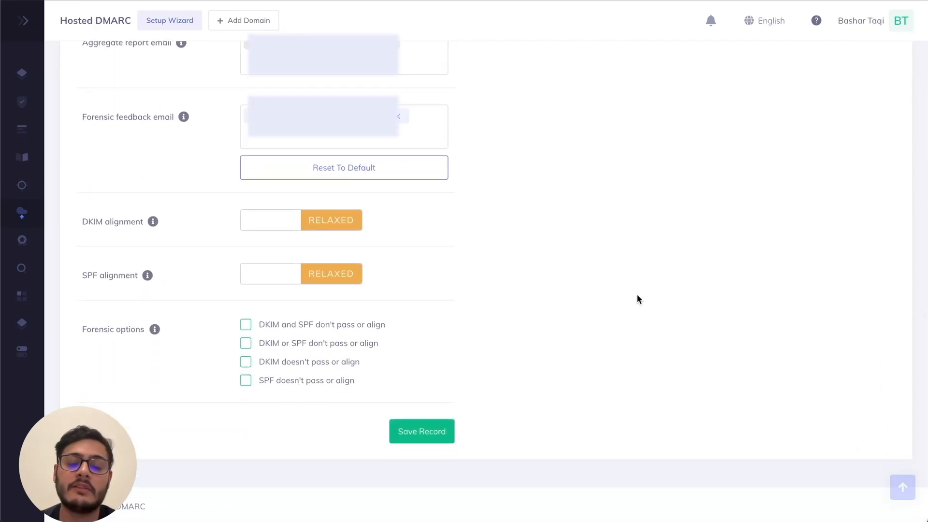
scroll(637, 295, "up", 3)
scroll(636, 295, "up", 2)
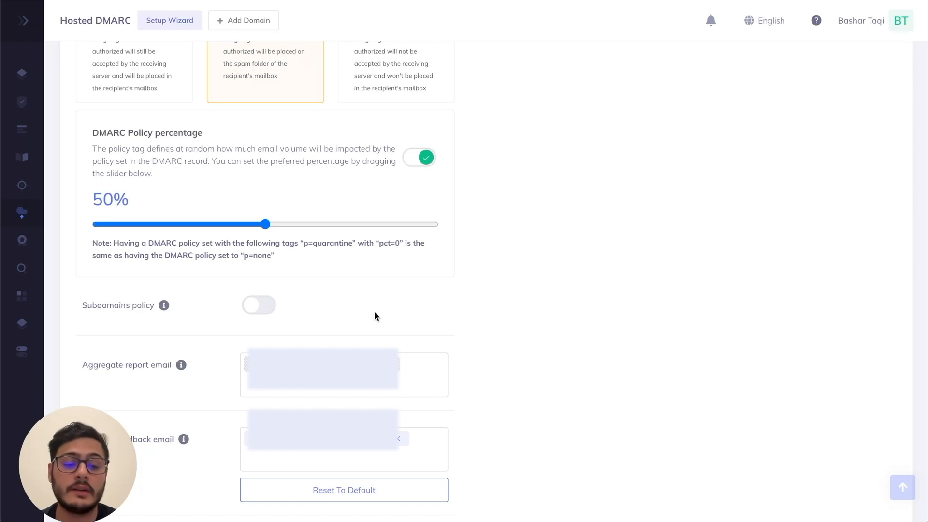
left_click(262, 313)
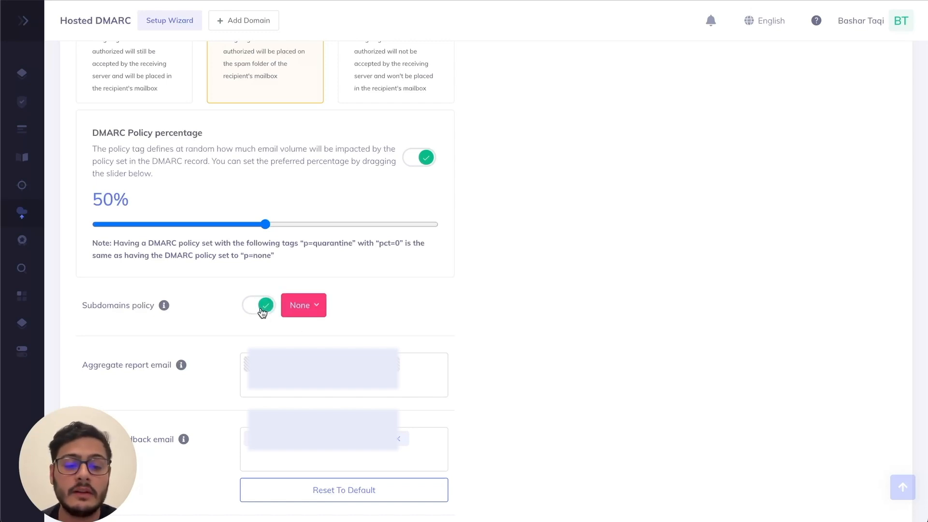
left_click(305, 305)
scroll(436, 277, "up", 3)
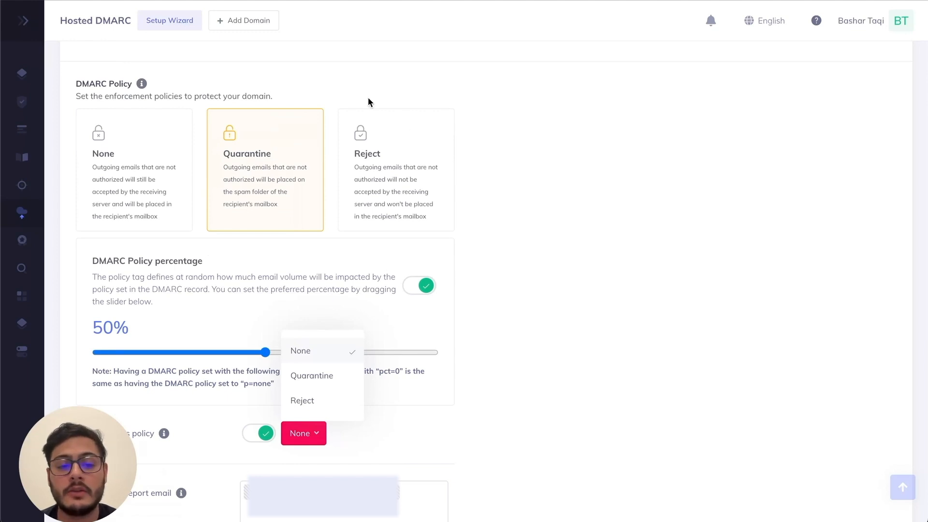
left_click(323, 352)
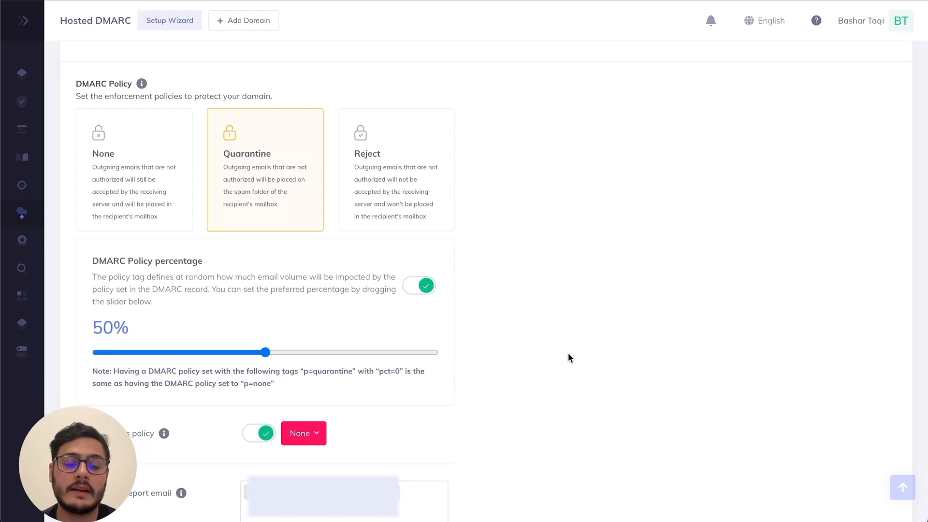
- Try Strict for the DKIM and SPF alignment and return both to Relaxed
scroll(568, 353, "down", 5)
scroll(567, 354, "down", 2)
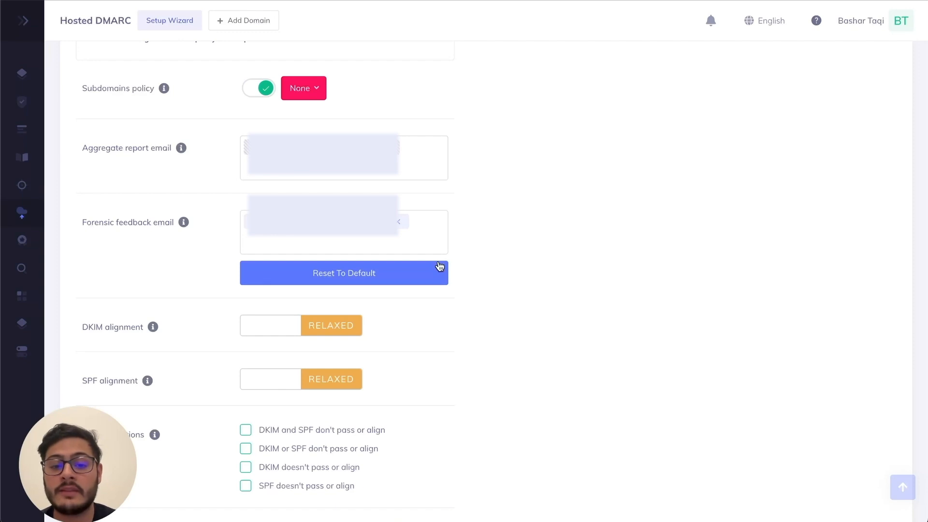
left_click(416, 169)
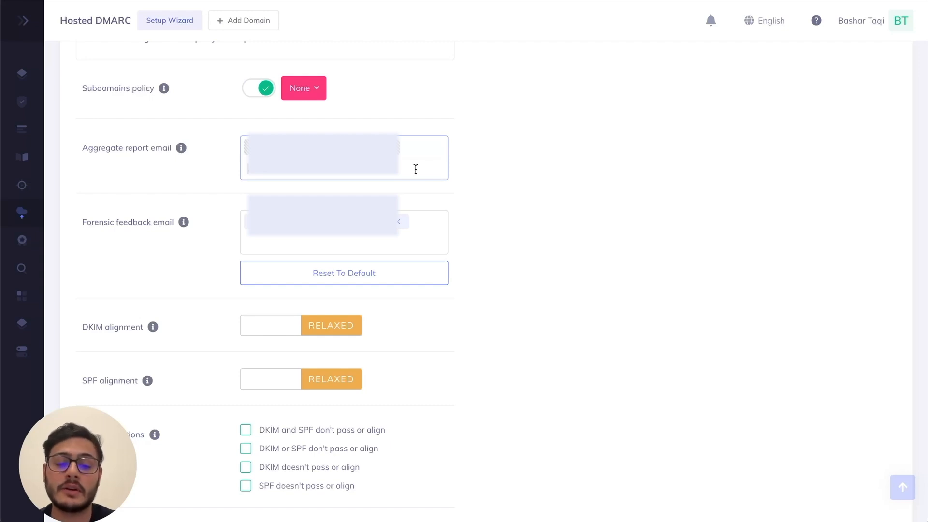
left_click(282, 332)
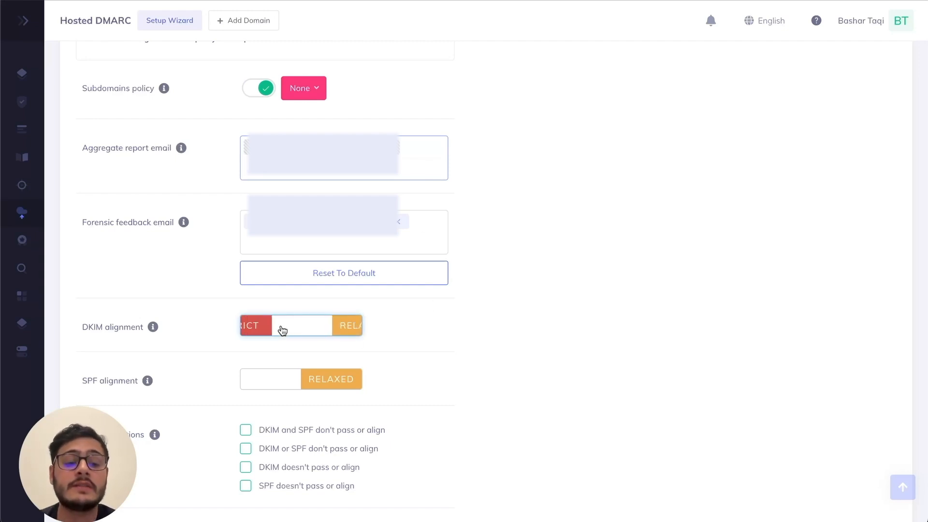
left_click(300, 330)
left_click(286, 380)
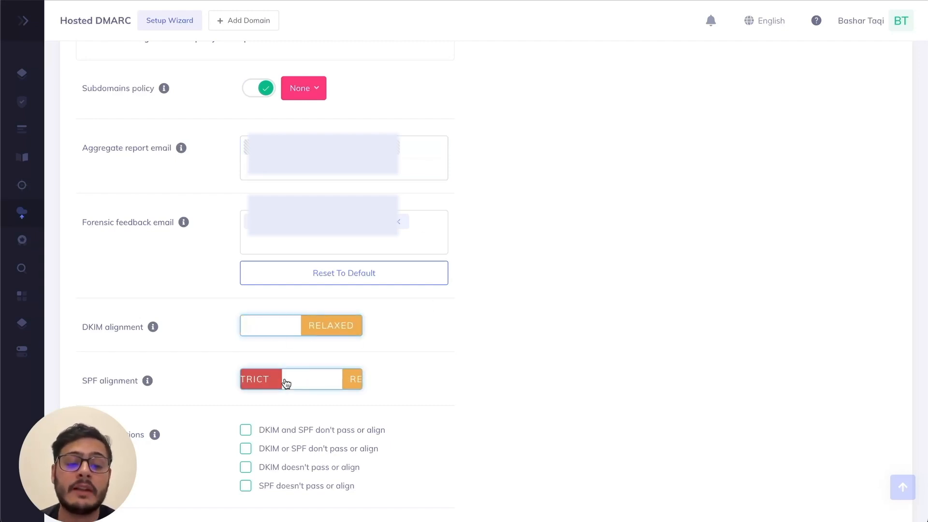
left_click(315, 382)
- Enable the forensic option "DKIM or SPF don't pass or align" and save the hosted DMARC record
scroll(401, 392, "down", 2)
left_click(362, 355)
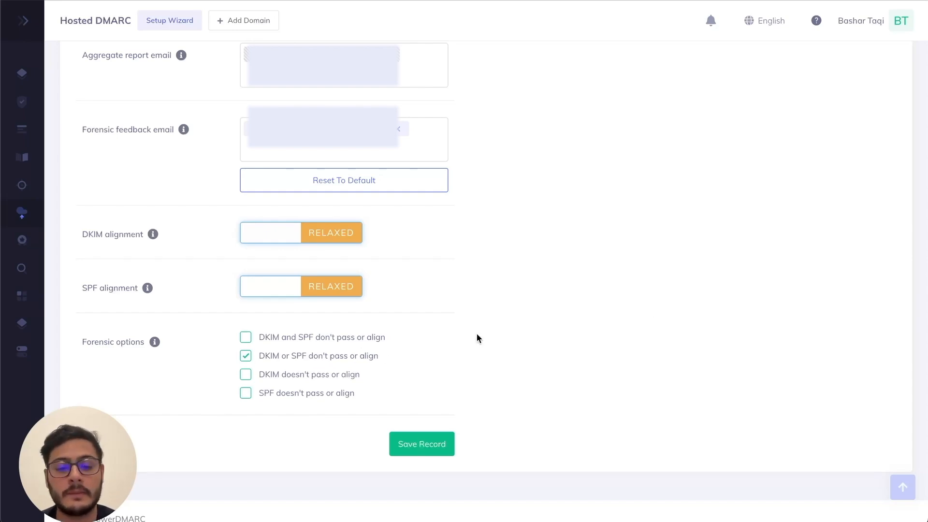
scroll(477, 334, "up", 8)
scroll(477, 334, "up", 2)
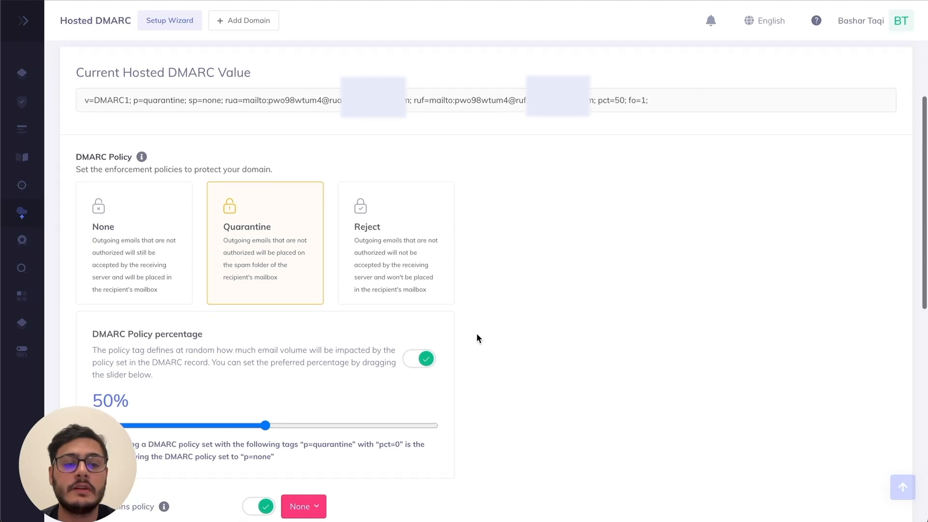
scroll(477, 334, "down", 10)
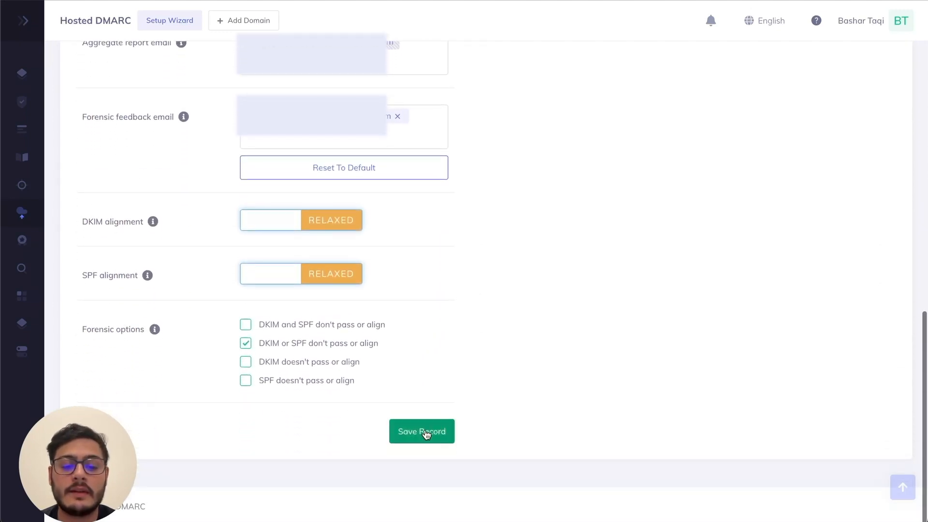
left_click(425, 431)
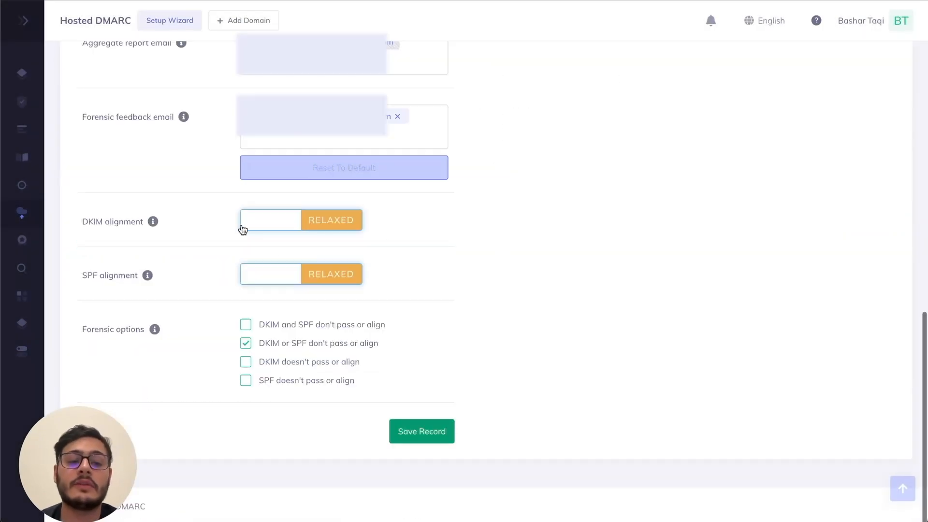
scroll(622, 262, "up", 12)
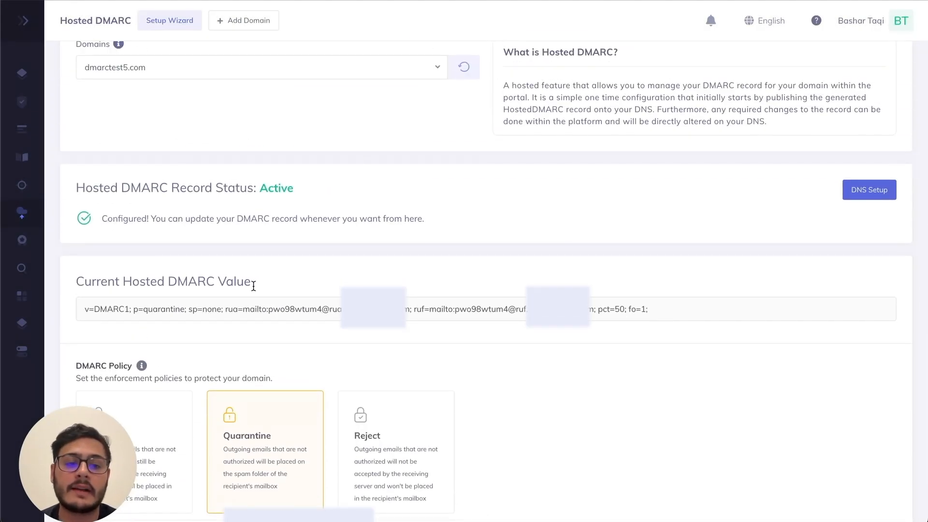